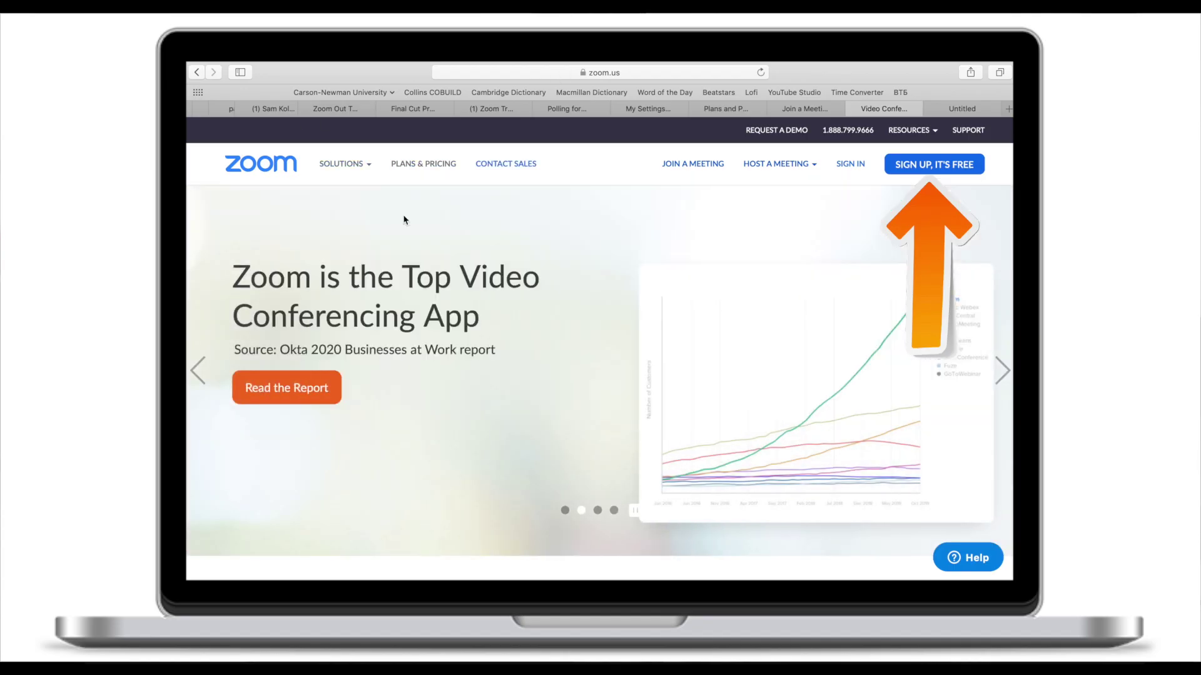
# Step: Return the zoom.us home page banner to the Zoomtopia event slide
pyautogui.click(191, 371)
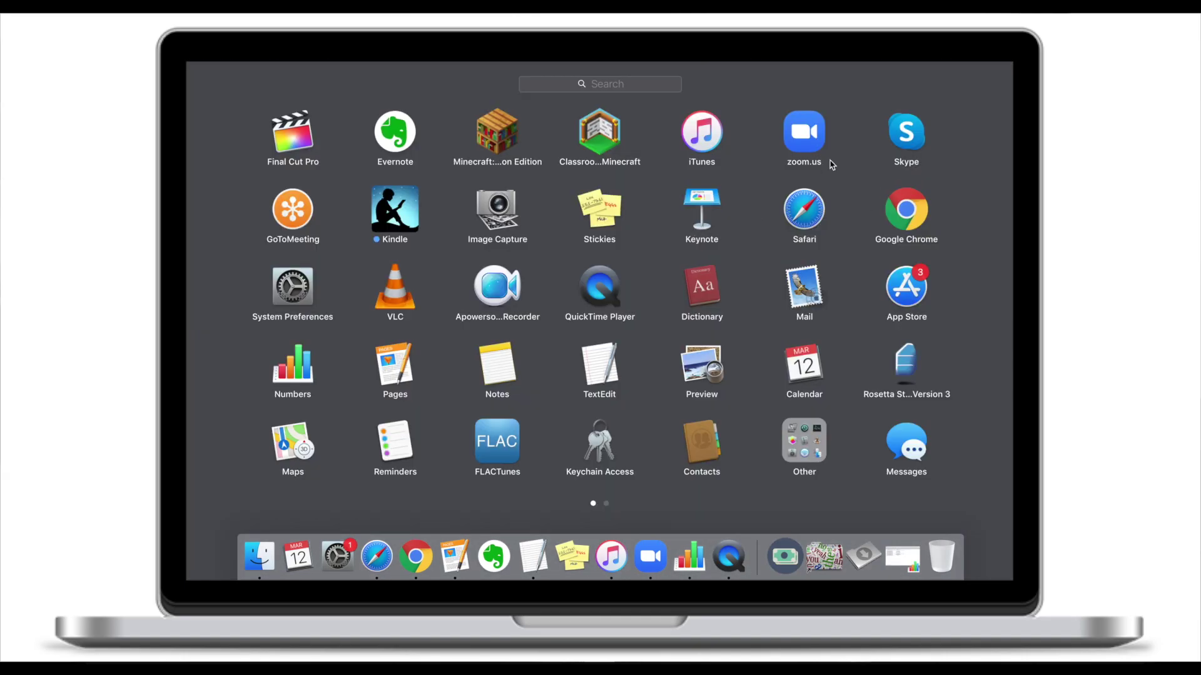
# Step: Launch zoom.us from Launchpad and make its window fill the screen
pyautogui.click(830, 164)
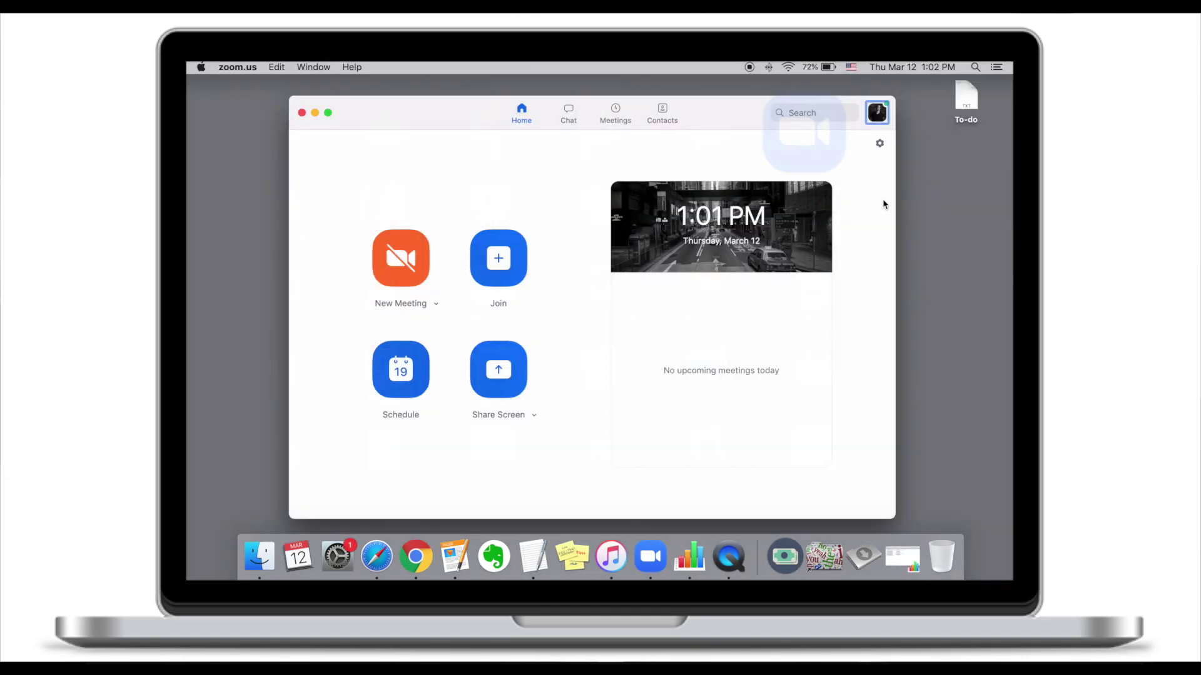
pyautogui.click(328, 113)
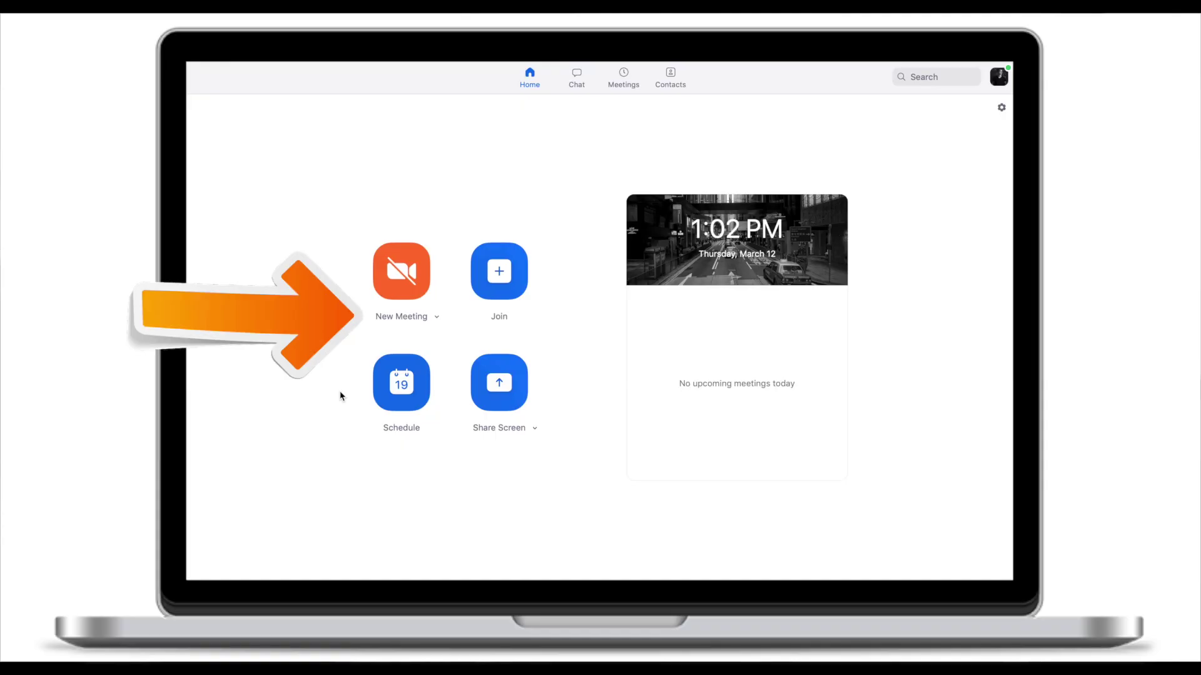
# Step: Look over the New Meeting options, then start an instant meeting
pyautogui.click(437, 318)
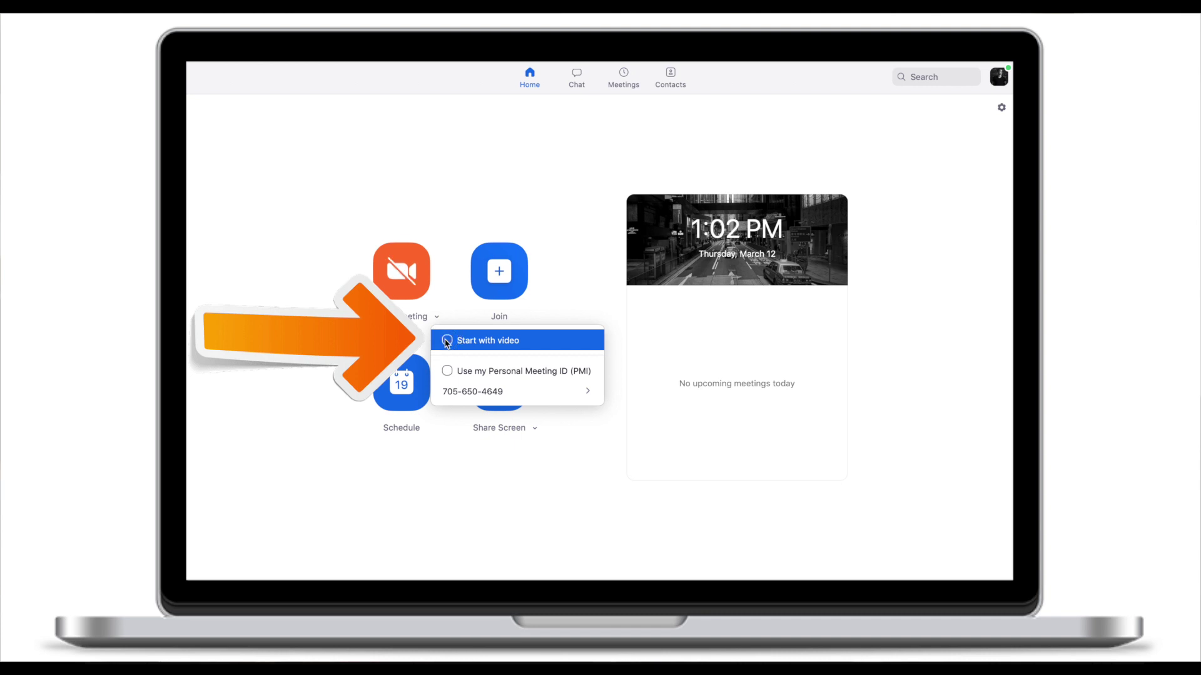
pyautogui.click(389, 274)
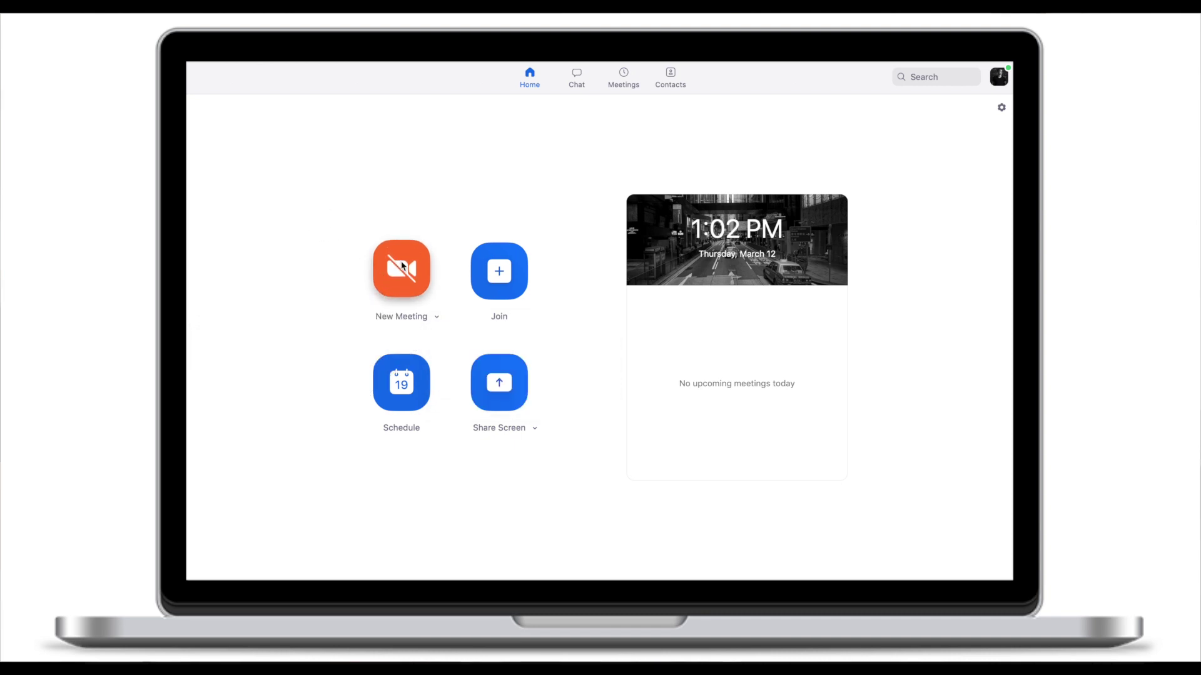
pyautogui.click(403, 266)
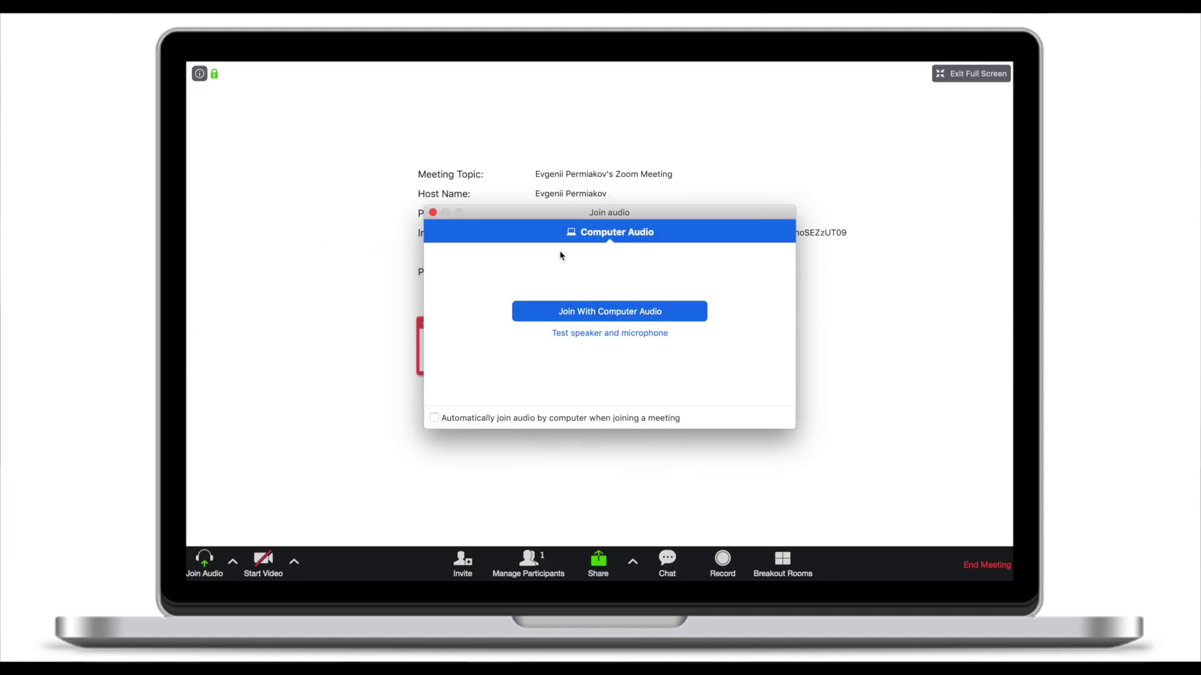
# Step: Join with computer audio and mute the microphone
pyautogui.click(582, 317)
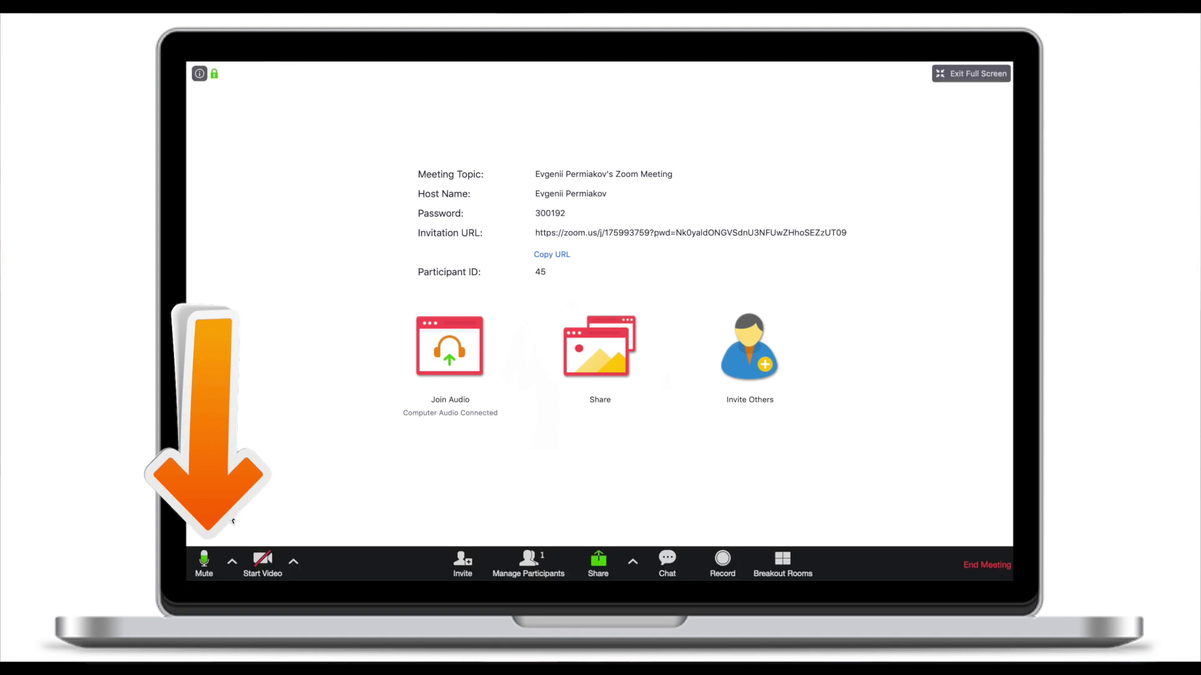
pyautogui.click(204, 560)
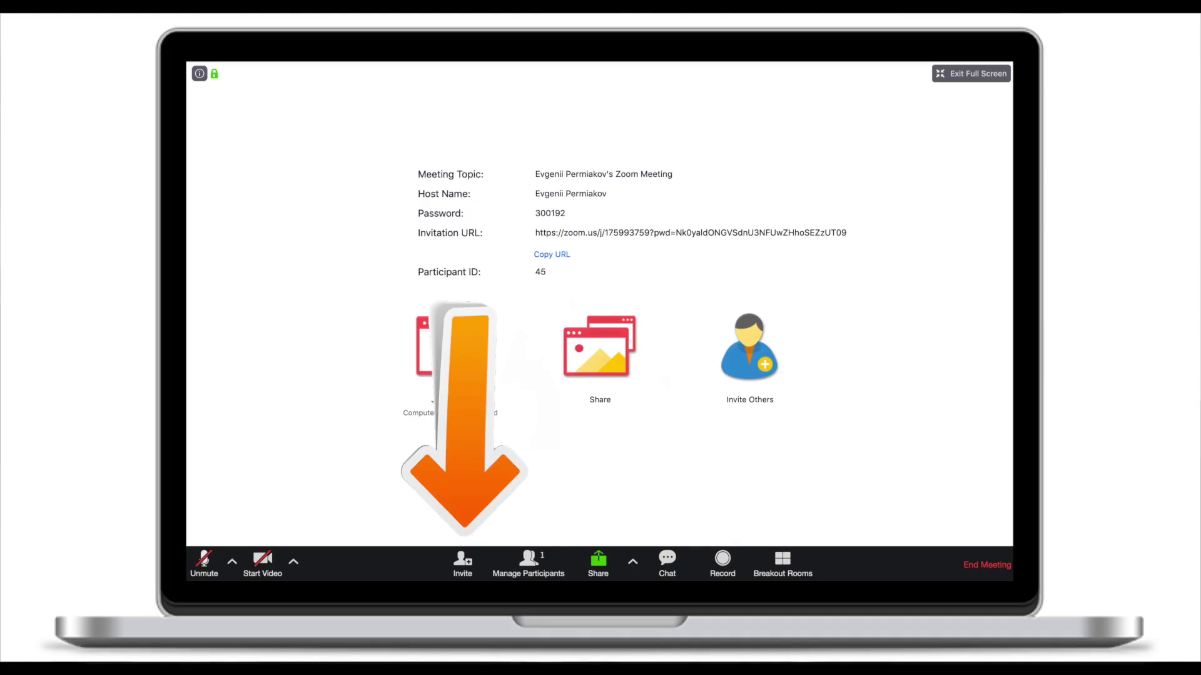
# Step: Copy the full meeting invitation from the Invite window
pyautogui.click(464, 569)
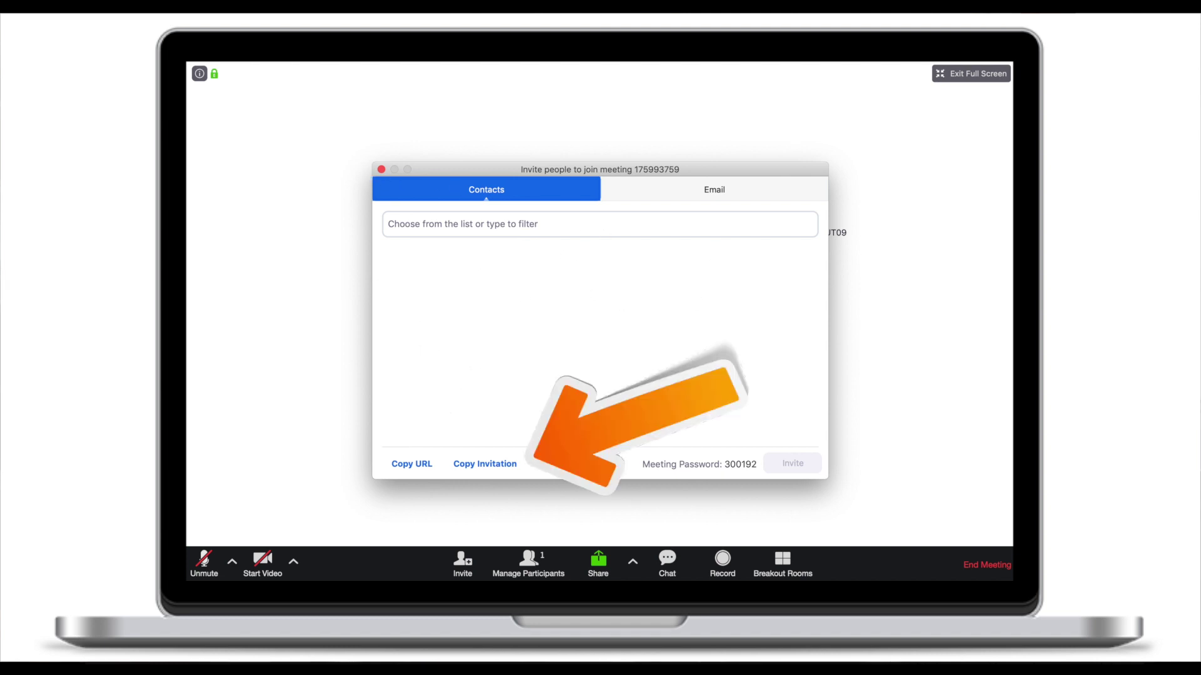
pyautogui.click(478, 465)
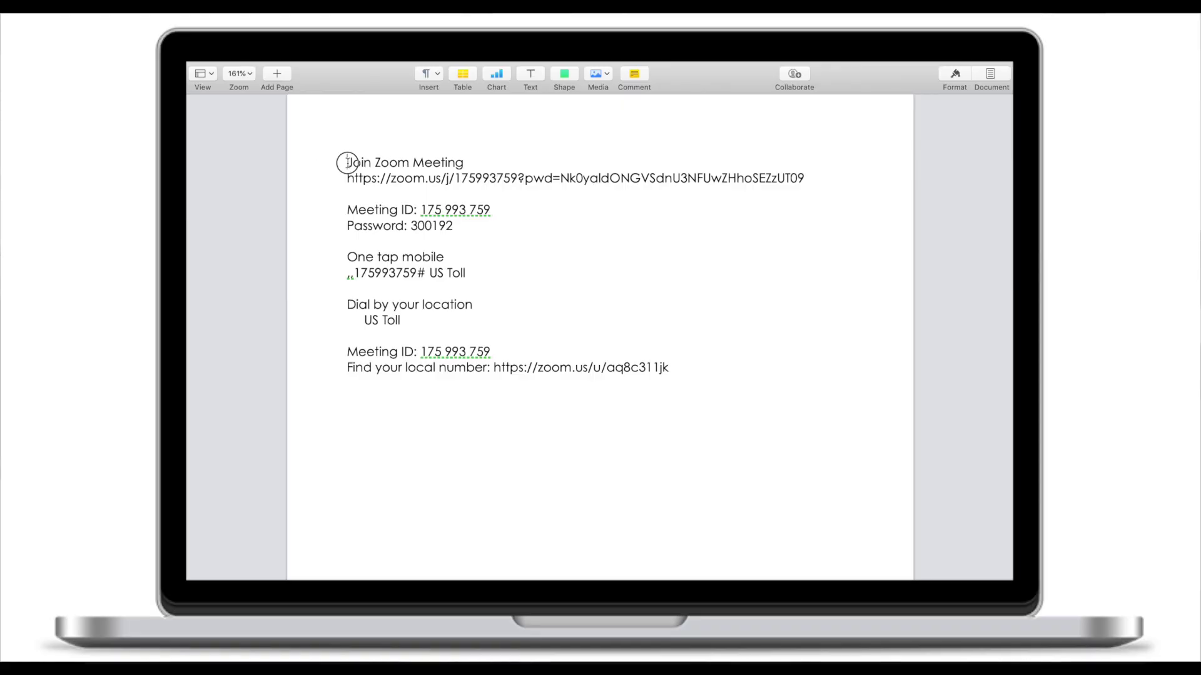
# Step: Delete the invitation text from 'One tap mobile' to the end, keeping link, ID and password
pyautogui.moveTo(347, 162); pyautogui.dragTo(436, 165)
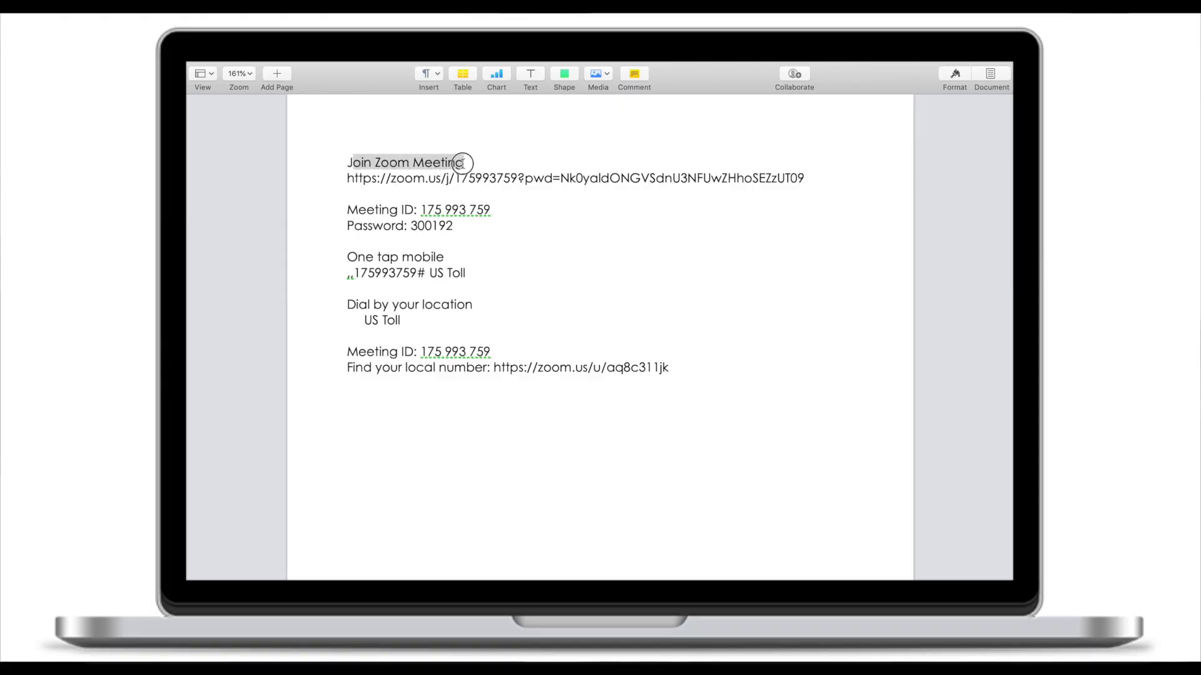
pyautogui.click(435, 178)
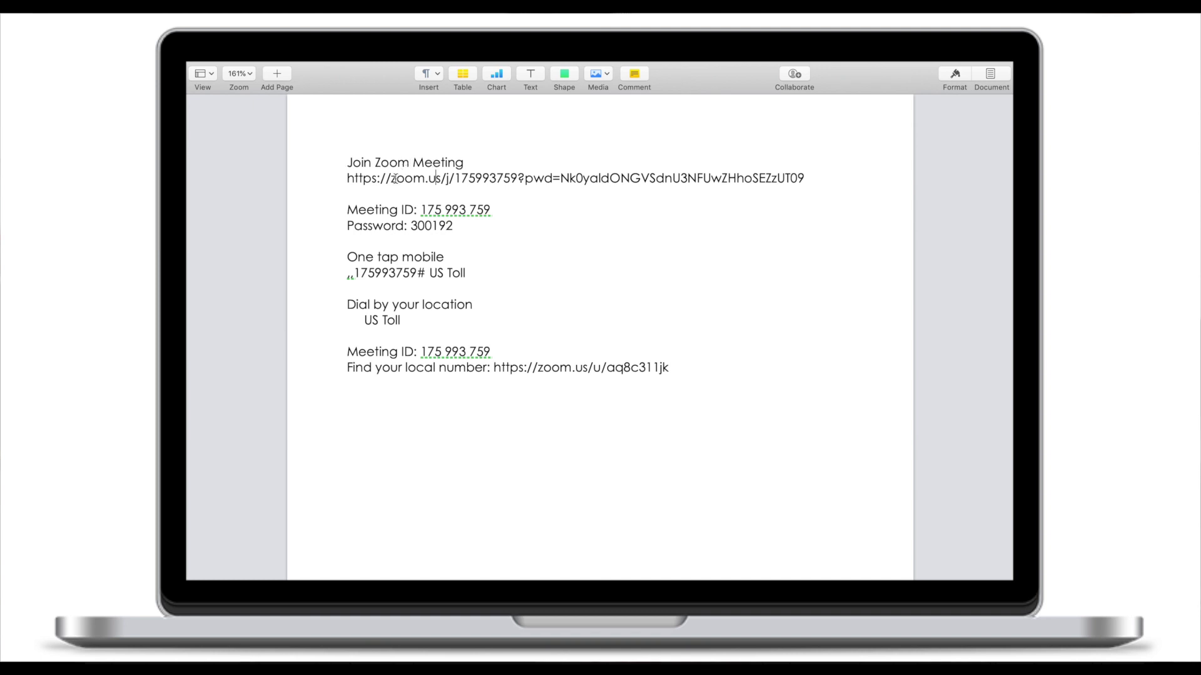
pyautogui.moveTo(699, 375); pyautogui.dragTo(327, 247)
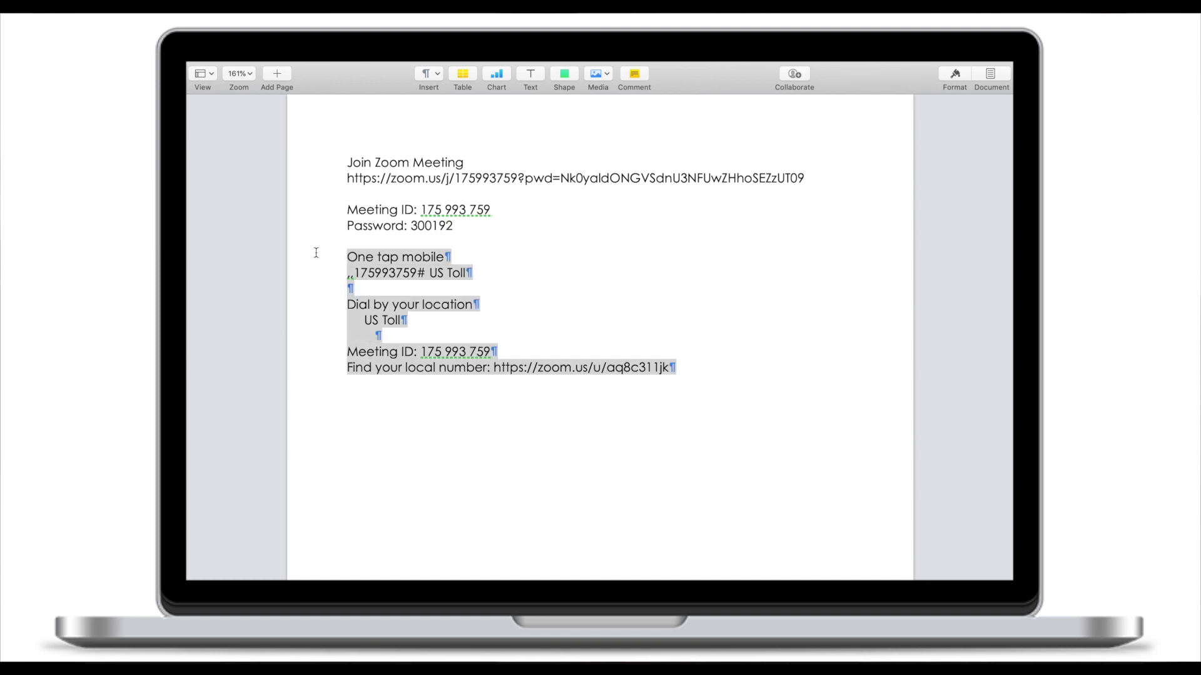
pyautogui.press('BackSpace')
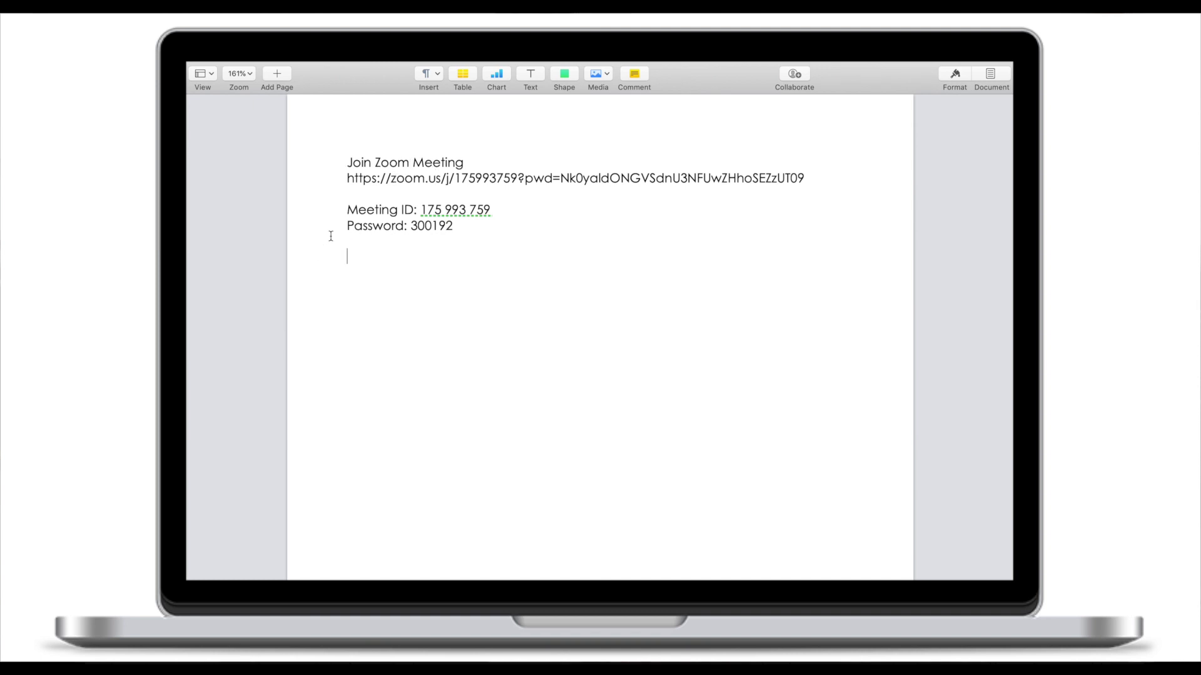
# Step: Add a 'Dear all,' greeting line above the Join Zoom Meeting text
pyautogui.click(339, 145)
pyautogui.click(349, 163)
pyautogui.press('Return')
pyautogui.press('Return')
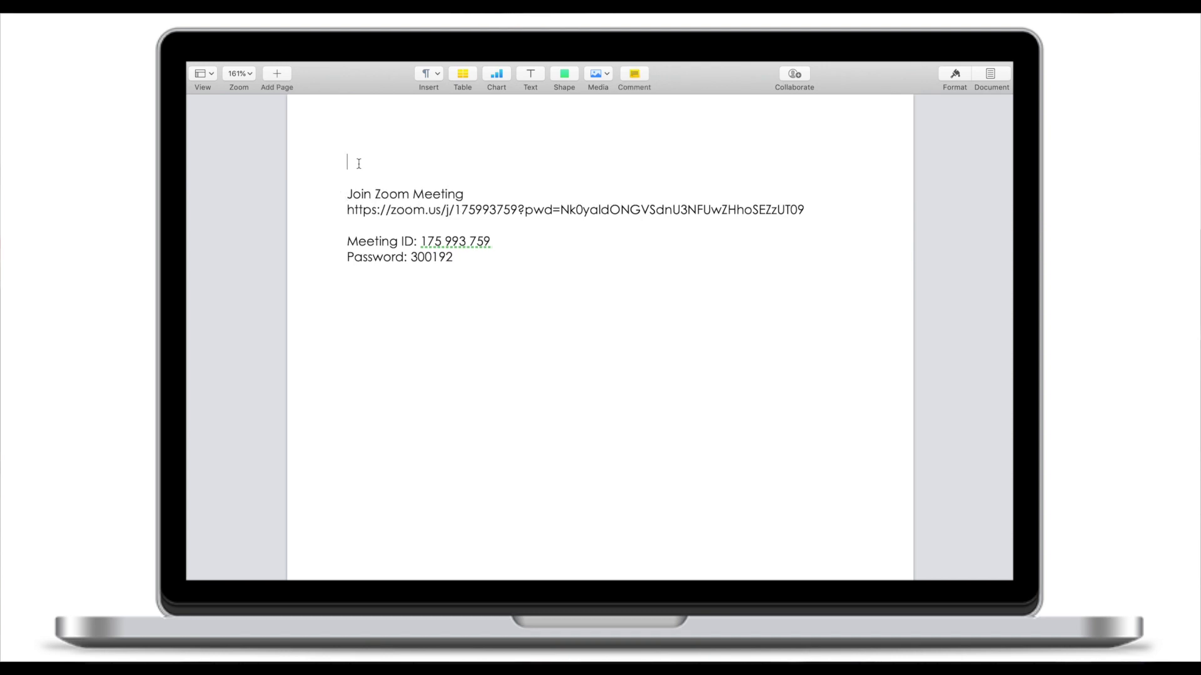
pyautogui.write('Dear all,')
pyautogui.press('Return')
pyautogui.press('Return')
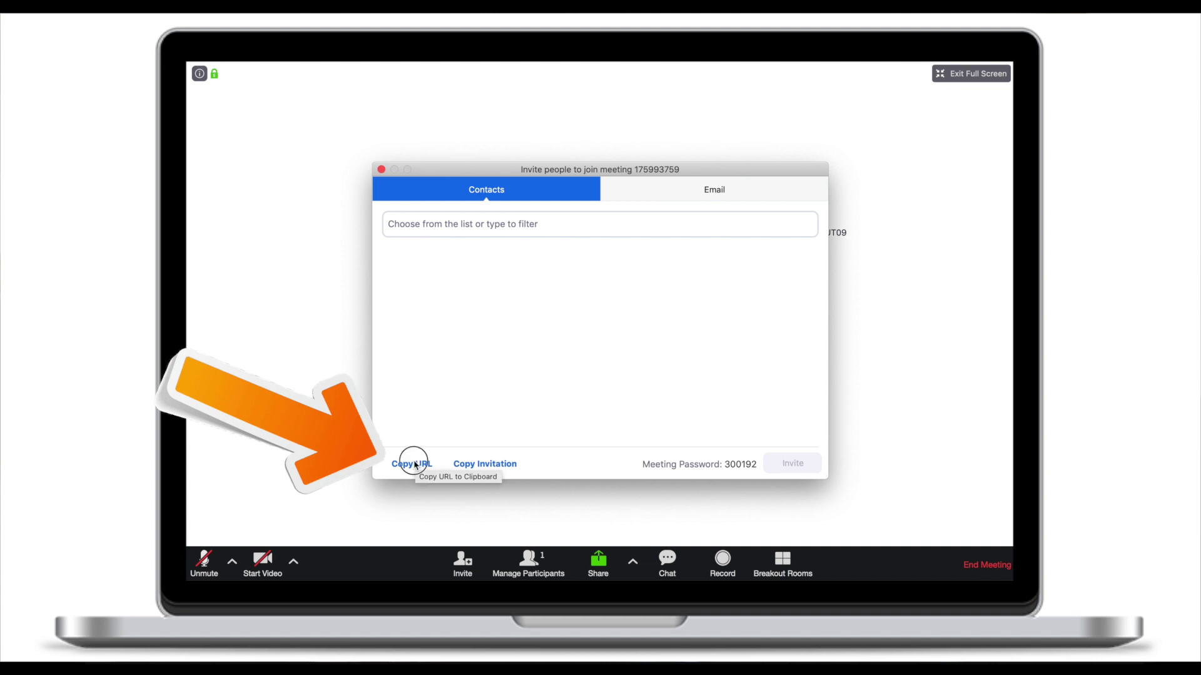
# Step: Copy the meeting's invitation URL in Zoom and return to the Pages letter
pyautogui.click(415, 464)
pyautogui.hotkey('ctrl', 'Up')
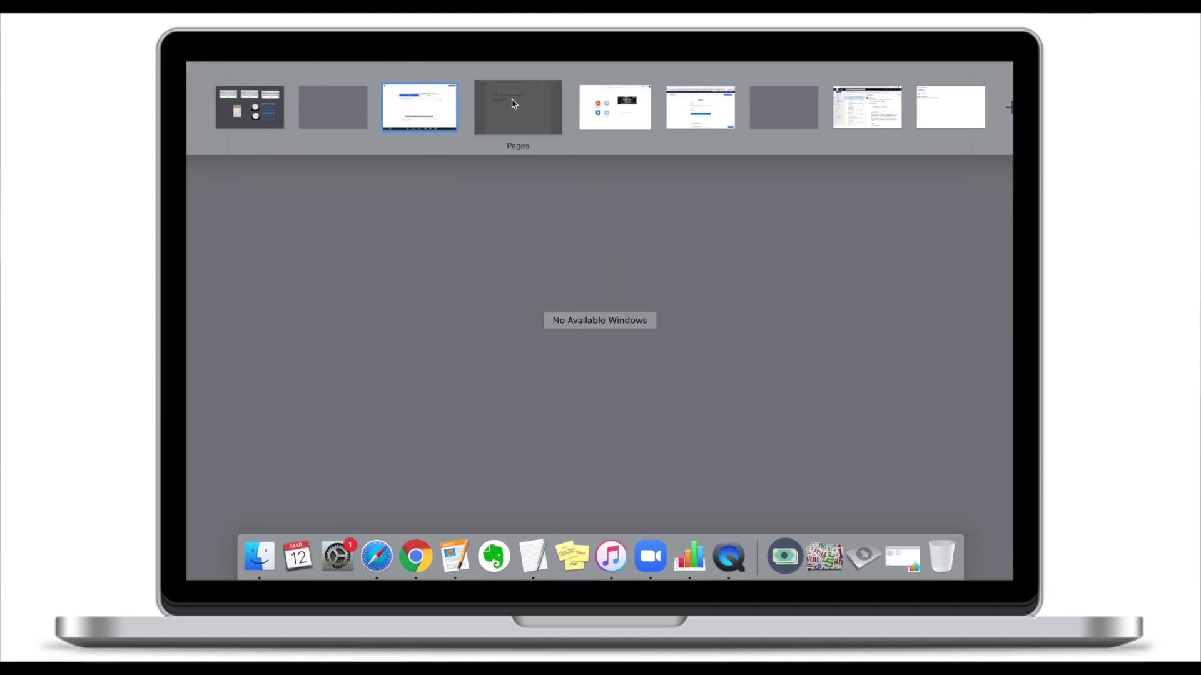
pyautogui.click(517, 107)
# Step: Select the entire invitation letter in Pages and copy it
pyautogui.press('super+a')
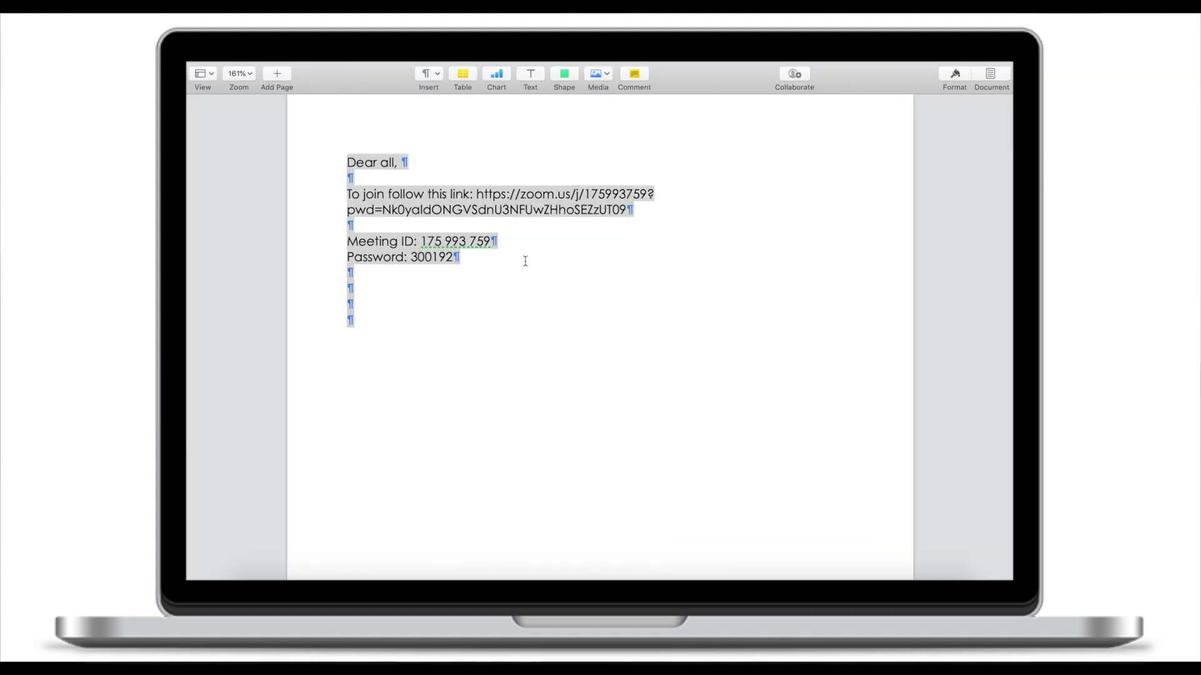
pyautogui.press('super+v')
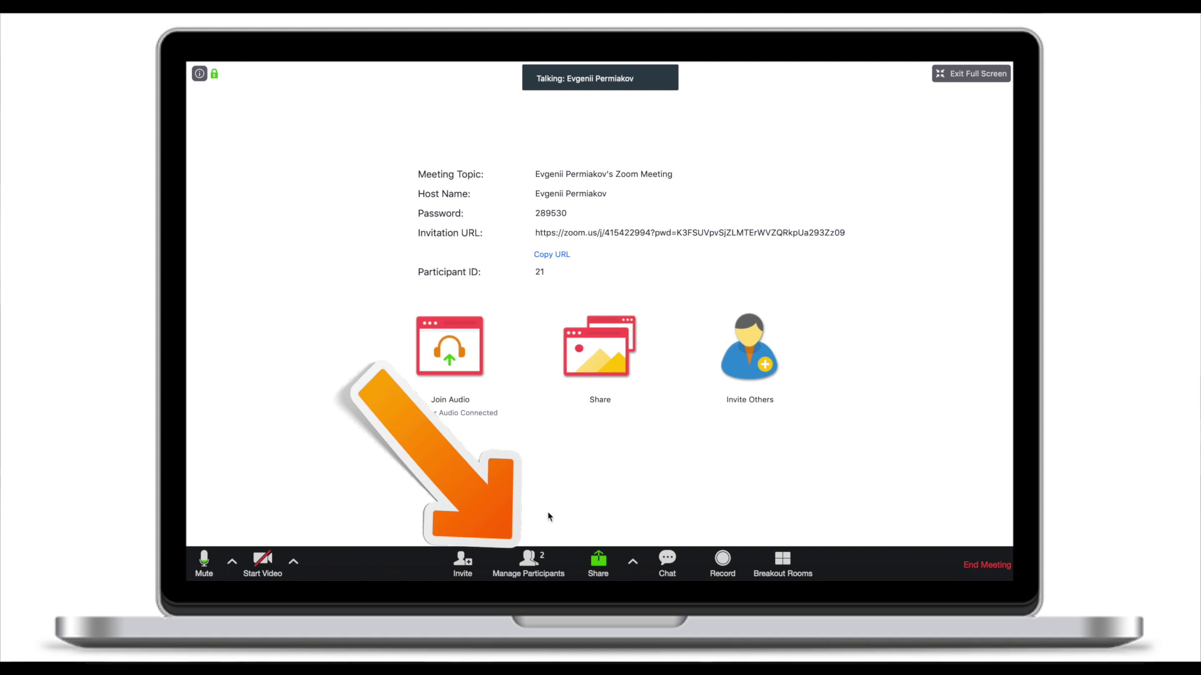
# Step: Mute yourself from the participants list and ask the other participant to start video
pyautogui.click(532, 567)
pyautogui.press('super+shift+a')
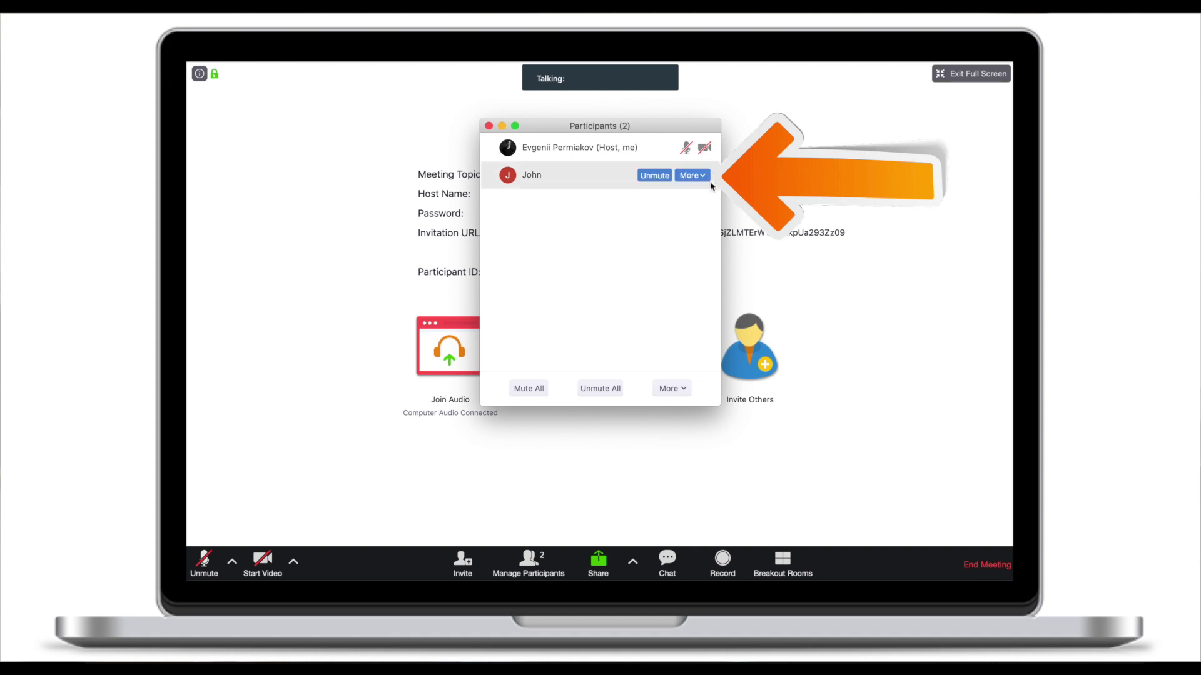
pyautogui.click(706, 179)
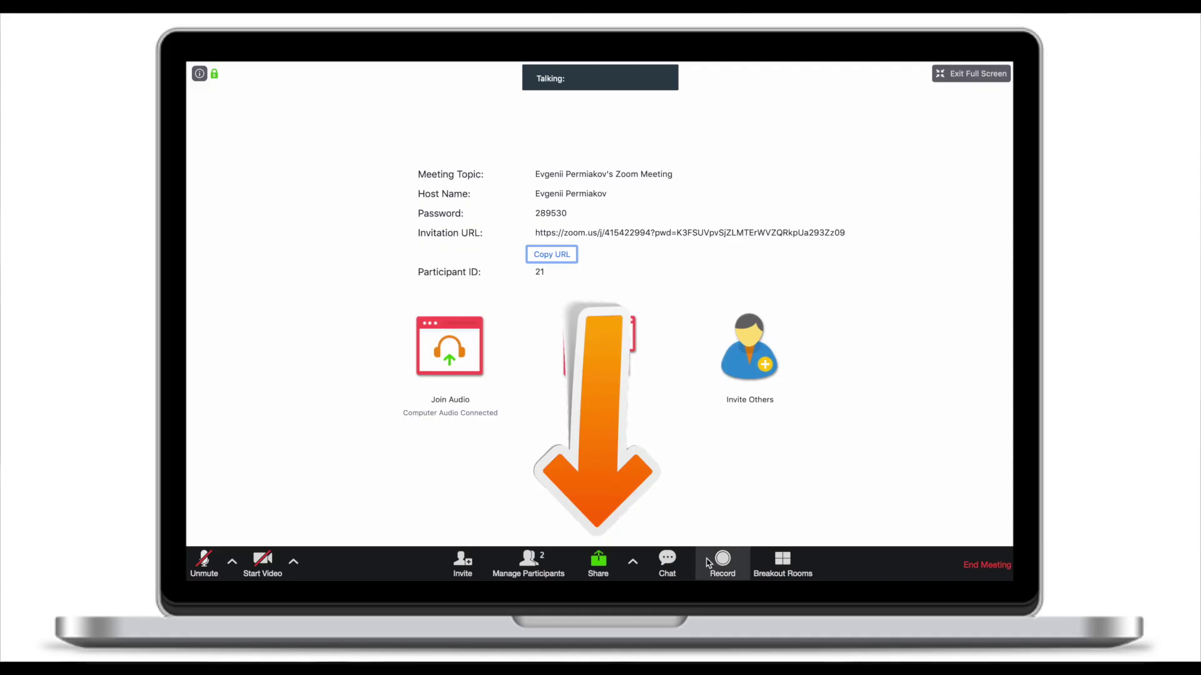
# Step: Share a whiteboard with freehand sketches, then stop sharing it
pyautogui.click(605, 569)
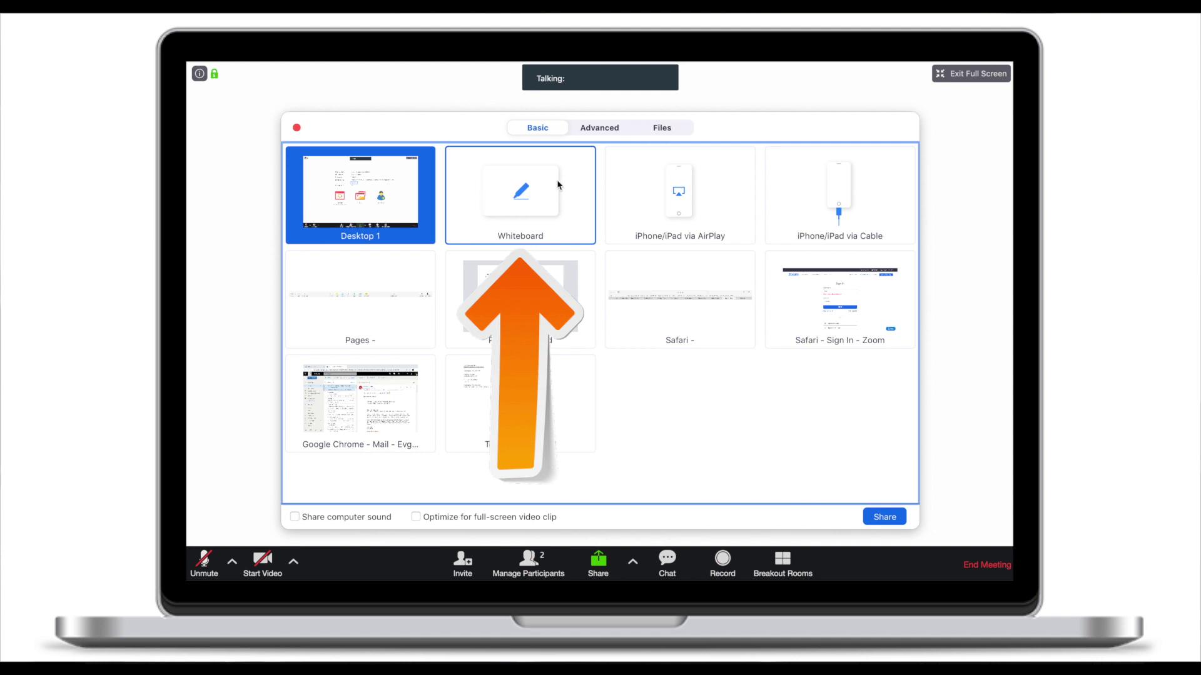
pyautogui.click(530, 212)
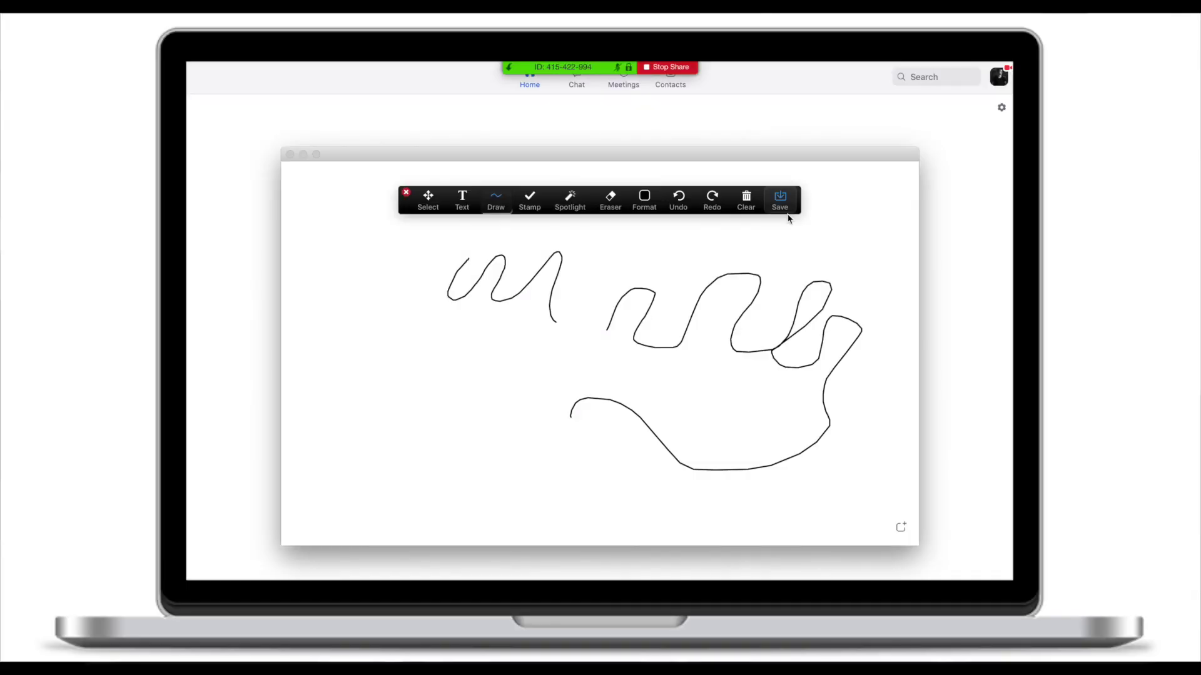
pyautogui.click(675, 72)
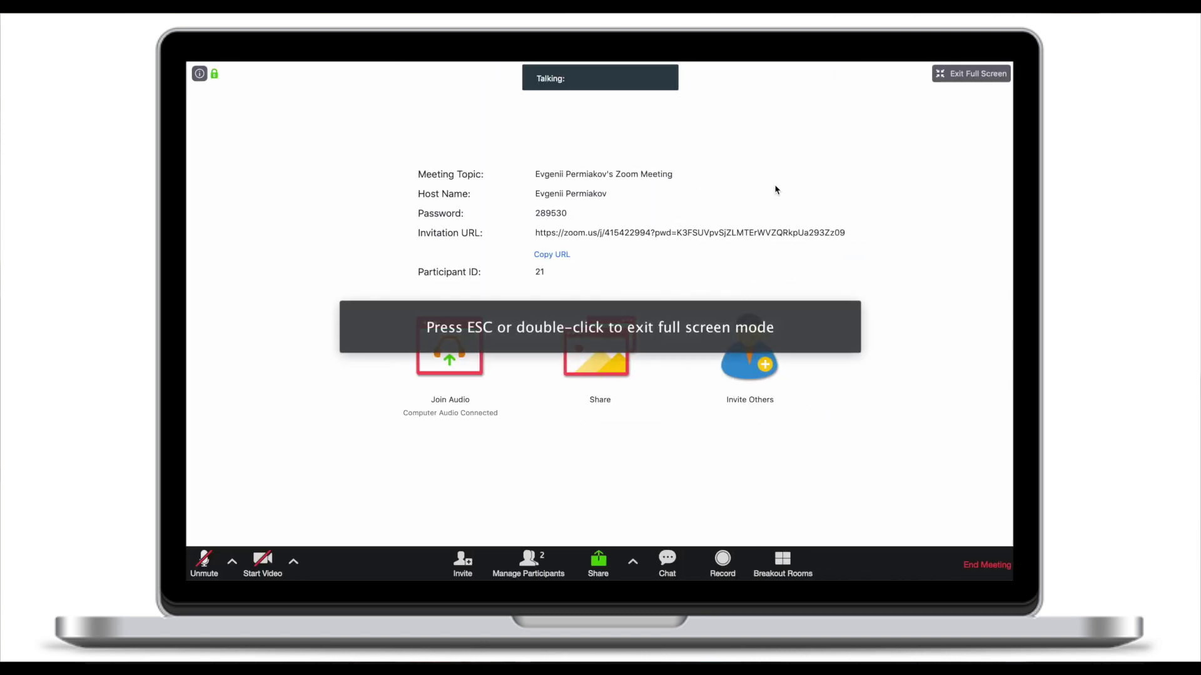
# Step: Dismiss the share options without sharing and open the Group Chat addressed to Everyone
pyautogui.click(612, 561)
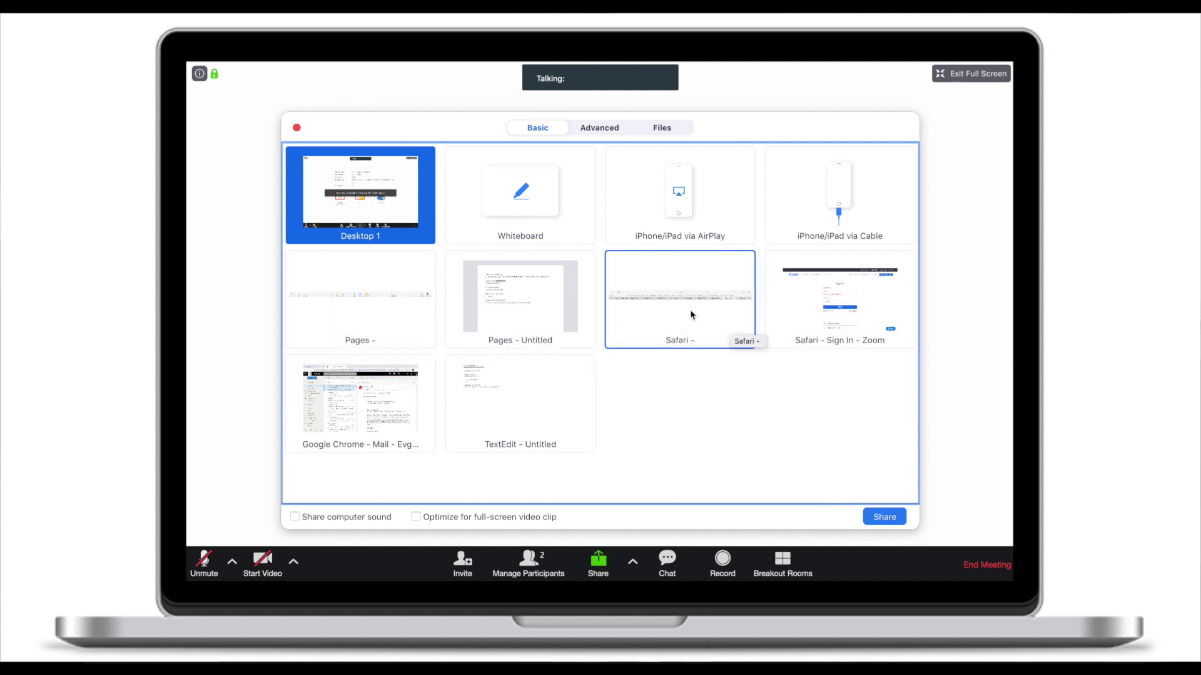
pyautogui.click(297, 128)
pyautogui.click(667, 566)
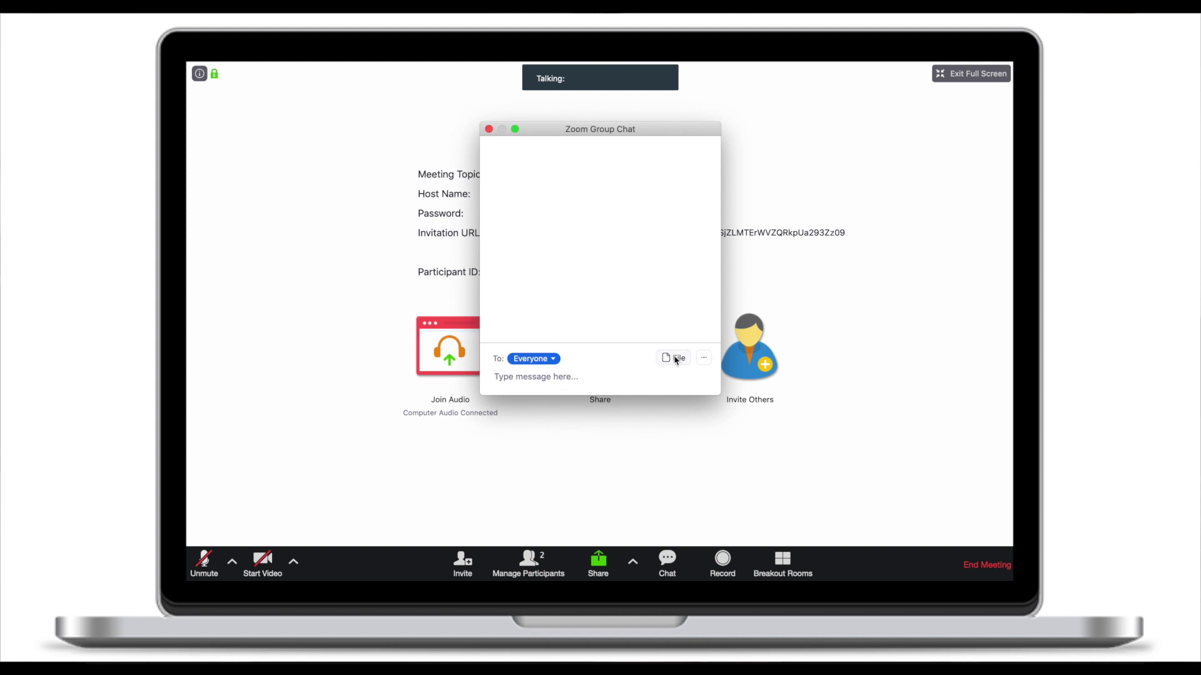
# Step: Open the chat's To: recipient dropdown to choose who receives the message
pyautogui.click(541, 361)
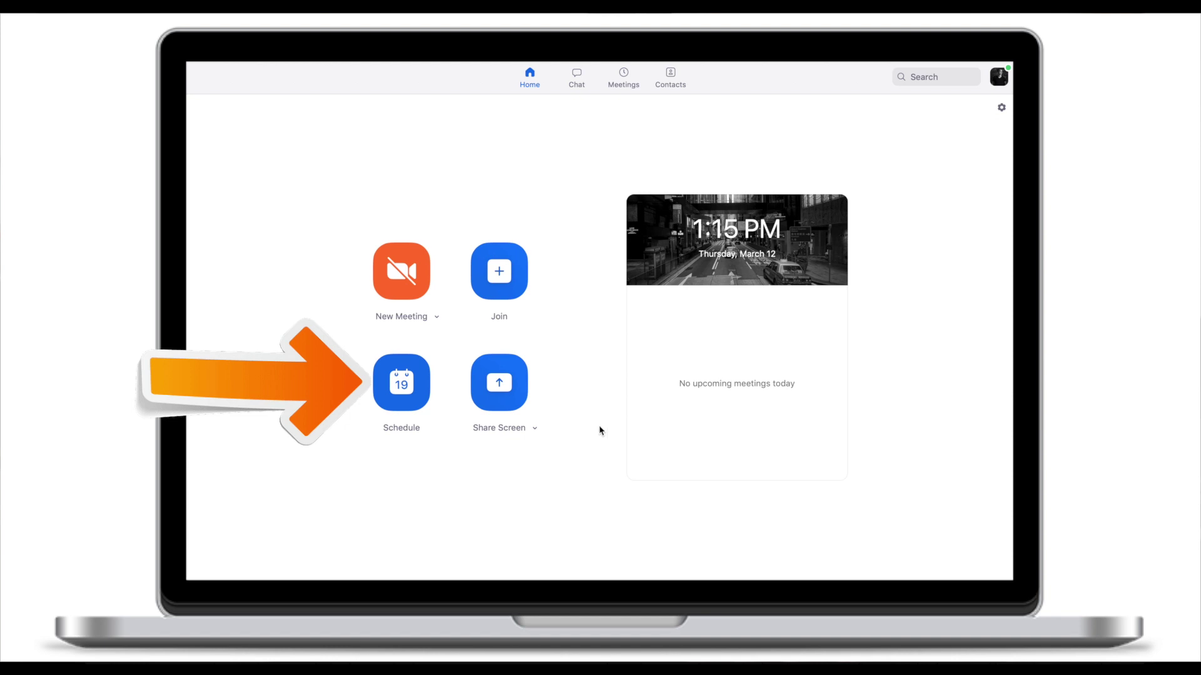
# Step: Schedule 'New Meeting' for 3/12/2020, 1:30–2:00 PM, with participants' video off and participants muted on entry
pyautogui.click(412, 379)
pyautogui.write('New')
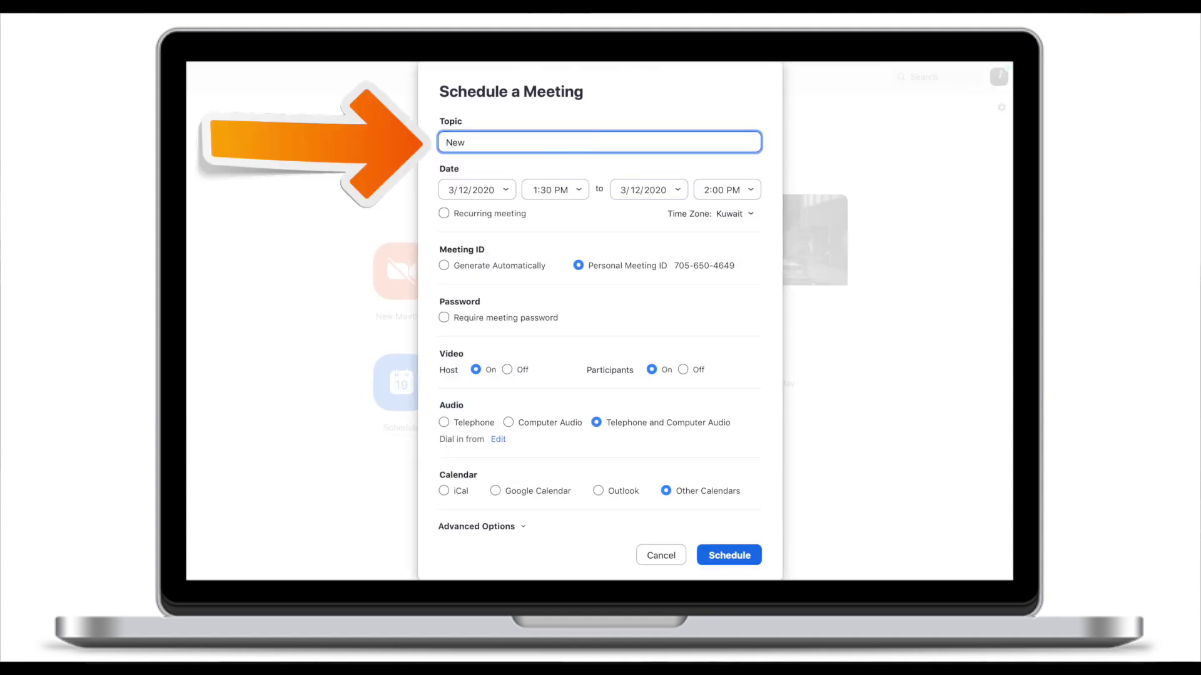
pyautogui.write(' Meeting')
pyautogui.scroll(-1, 477, 219)
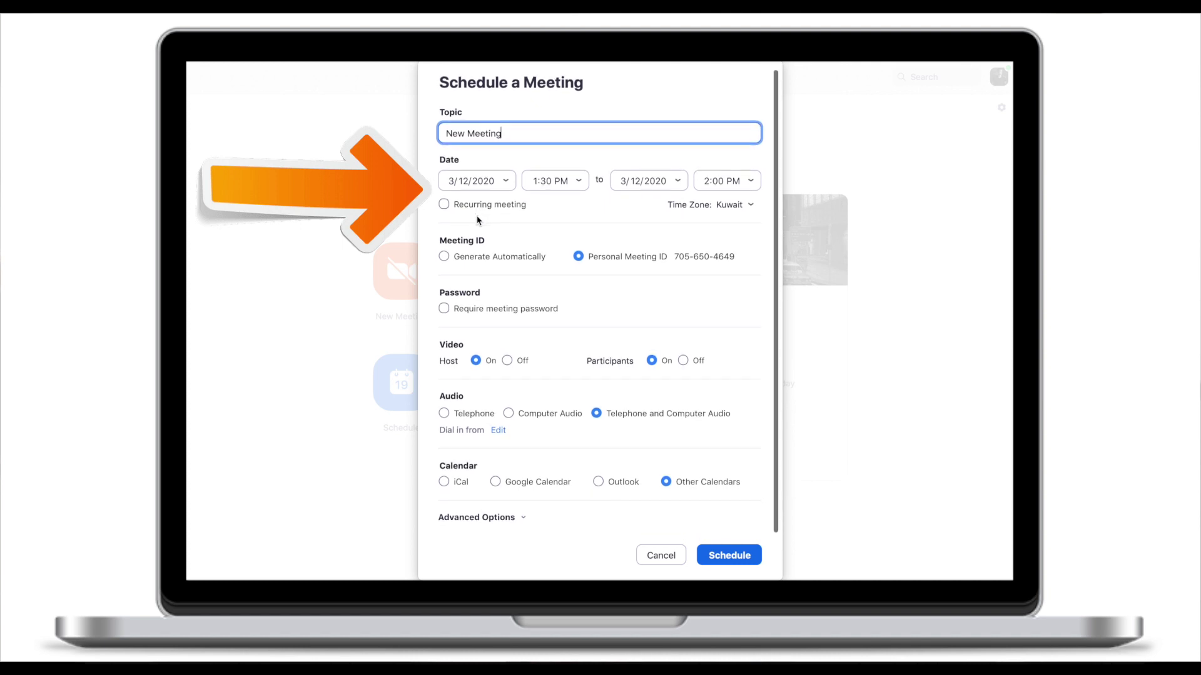
pyautogui.click(579, 264)
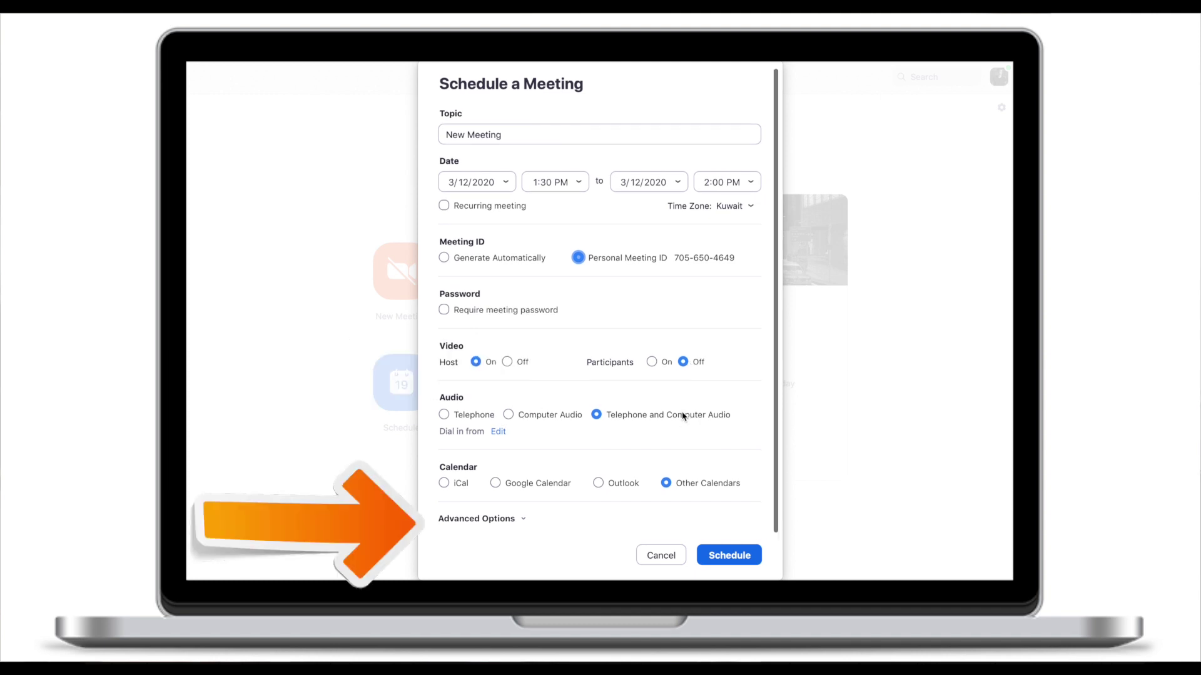
pyautogui.click(510, 524)
pyautogui.scroll(-2, 538, 516)
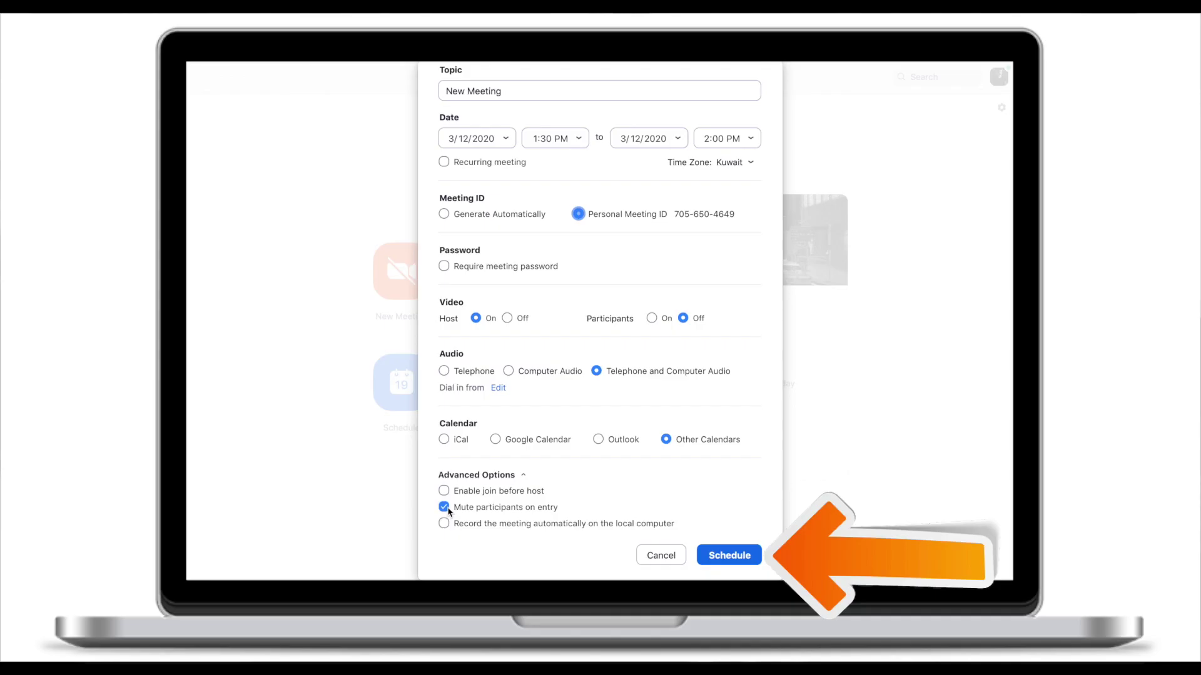
pyautogui.click(742, 558)
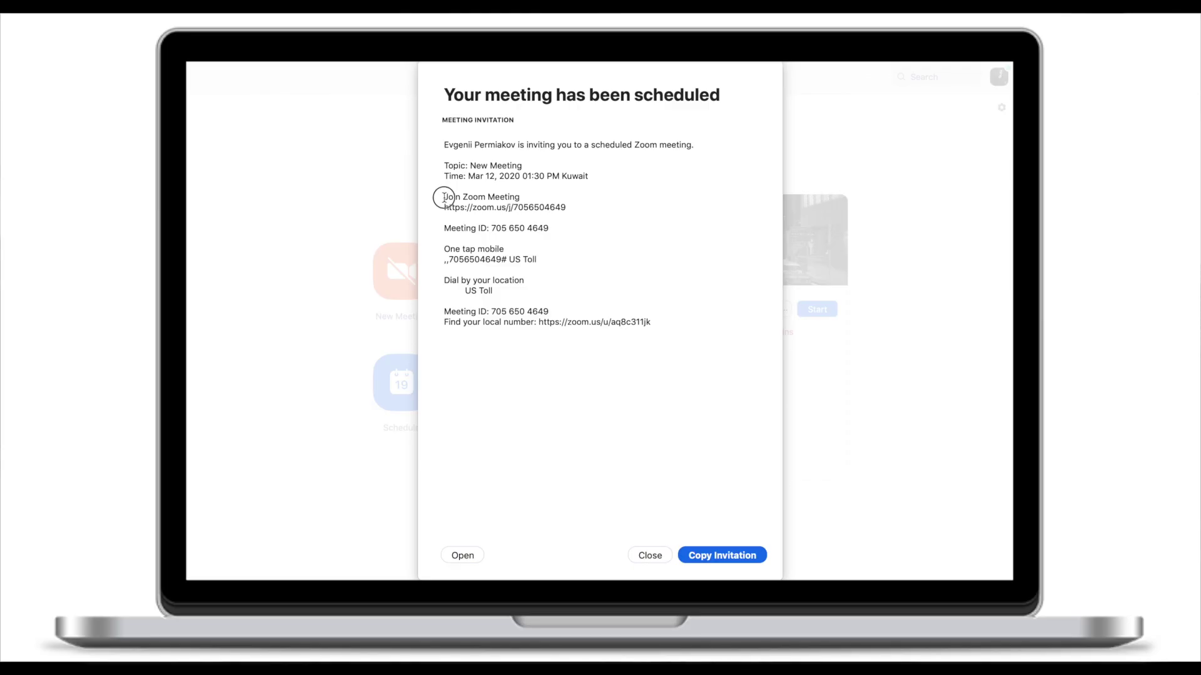
pyautogui.moveTo(518, 194); pyautogui.dragTo(521, 195)
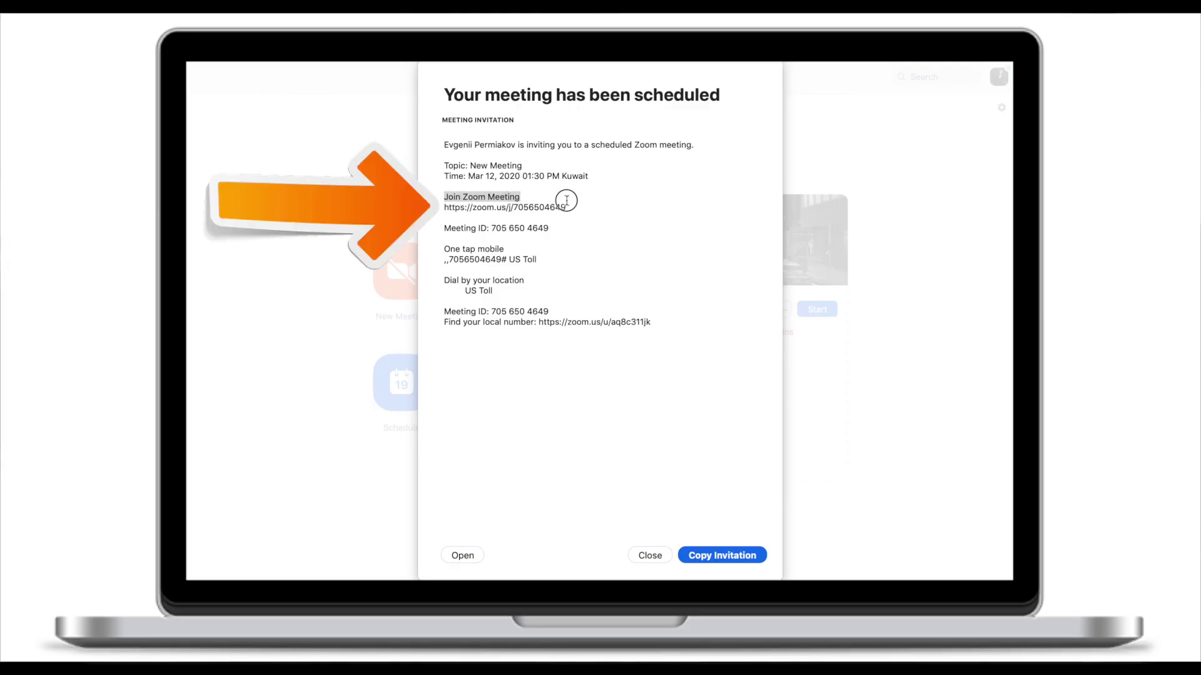
pyautogui.click(461, 229)
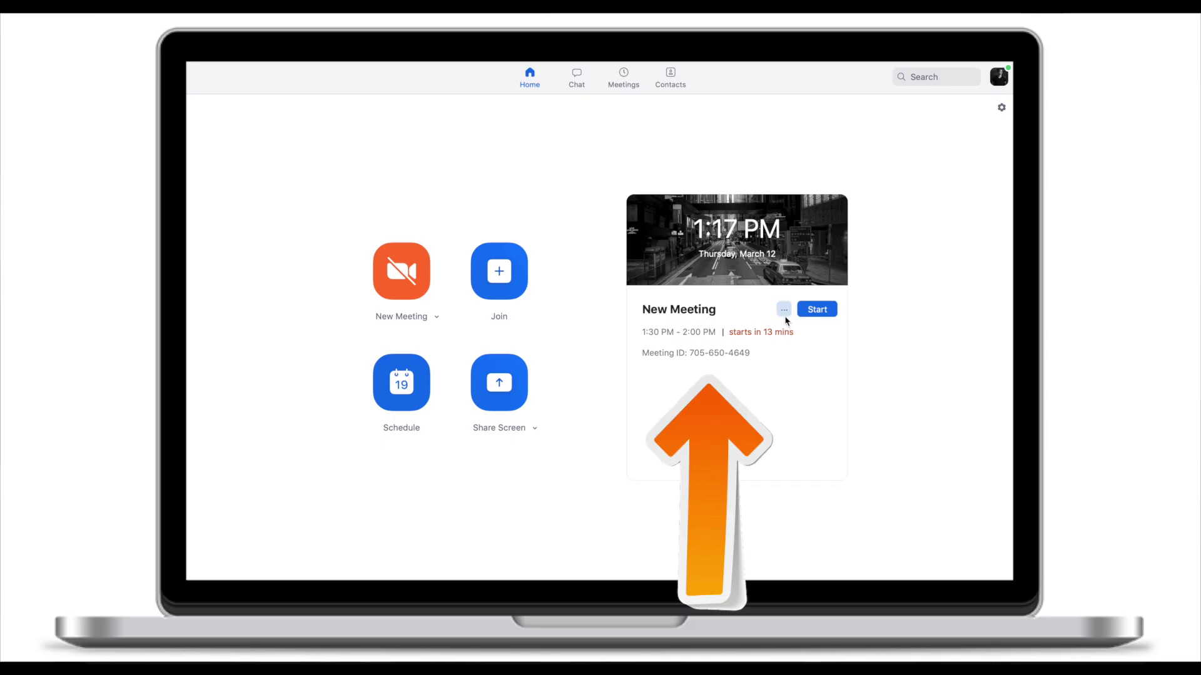
# Step: Show the New Meeting card's options menu with Copy Invitation, Edit and Delete
pyautogui.click(784, 310)
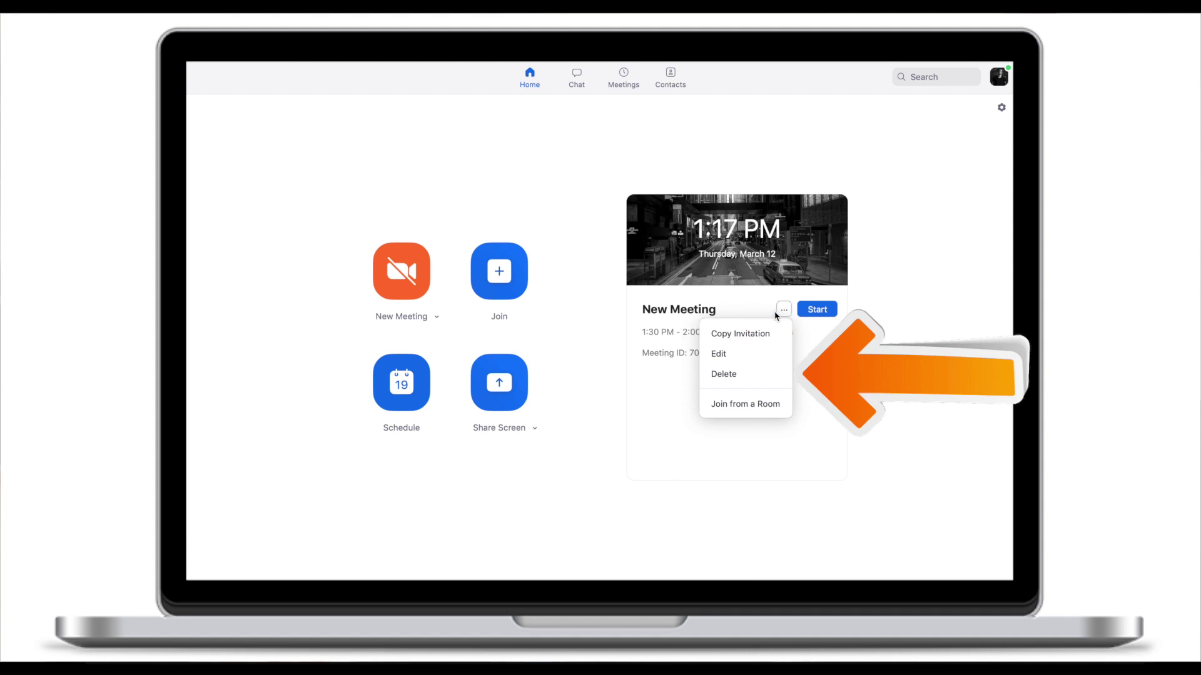